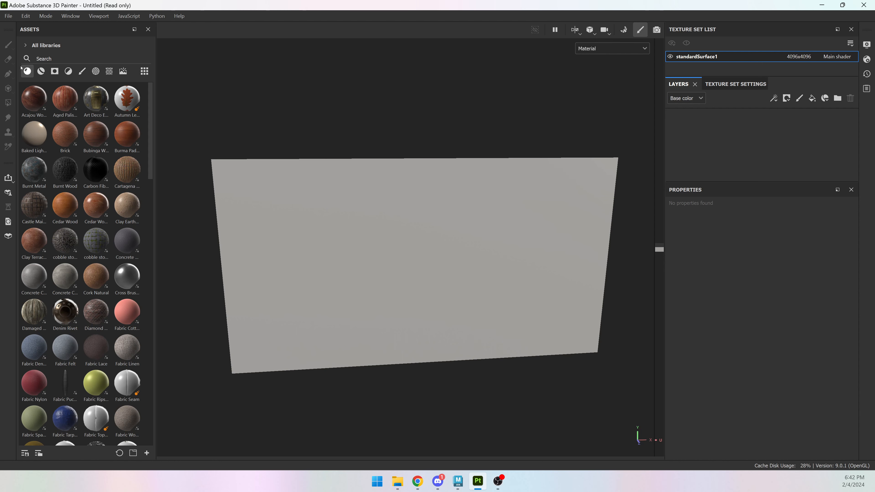
- Search the asset library for "ivy"
left_click(28, 71)
left_click(61, 57)
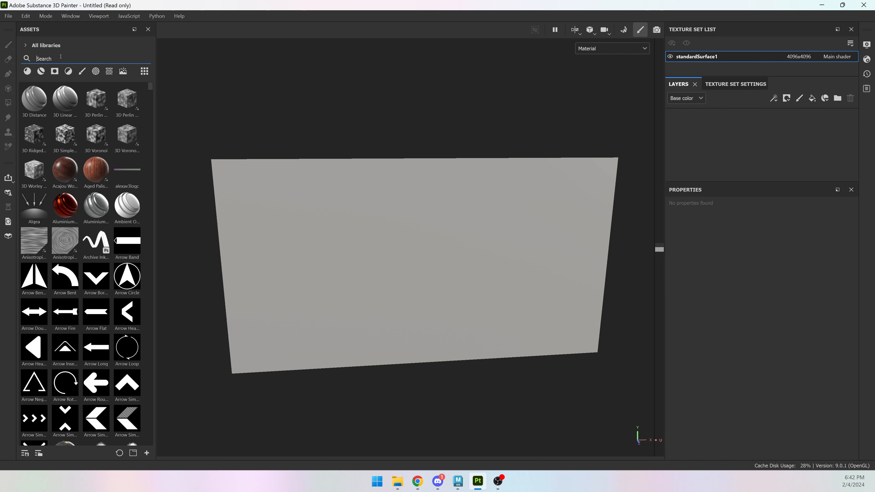
type("ivy")
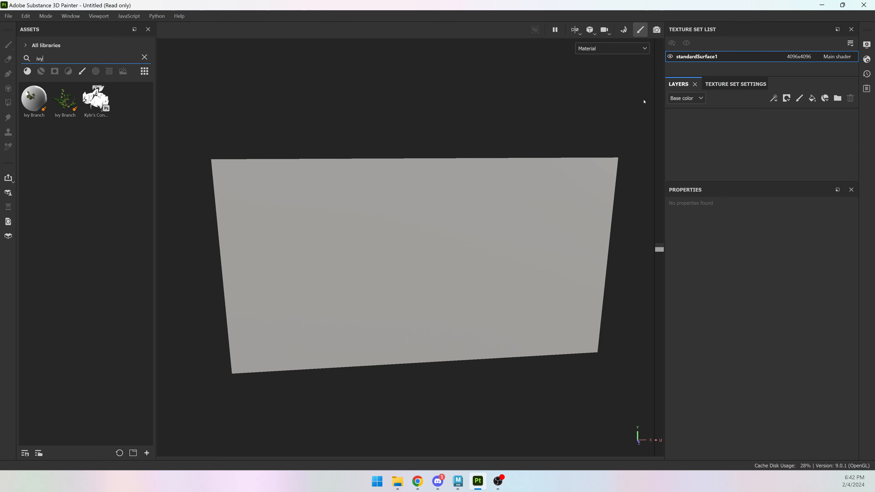
- Examine the main shader's settings and the list of available shaders, including pbr-metal-rough-with-alpha-blending
left_click(867, 60)
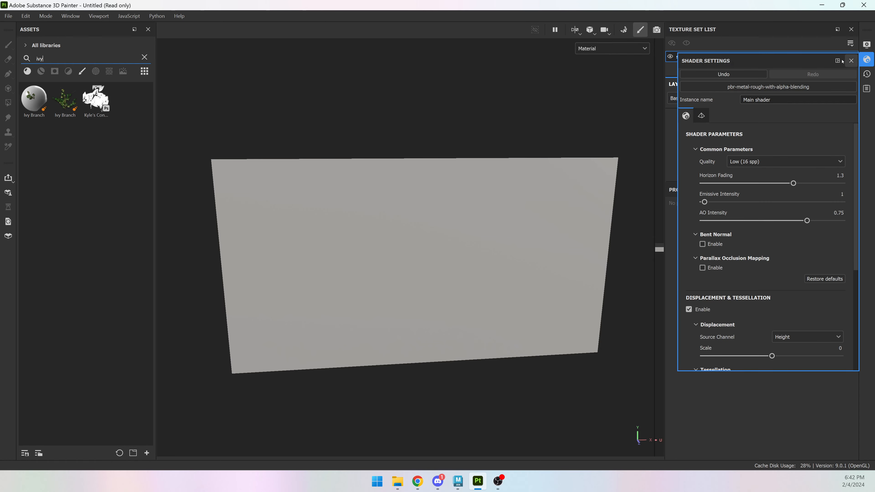
left_click(739, 89)
left_click(716, 90)
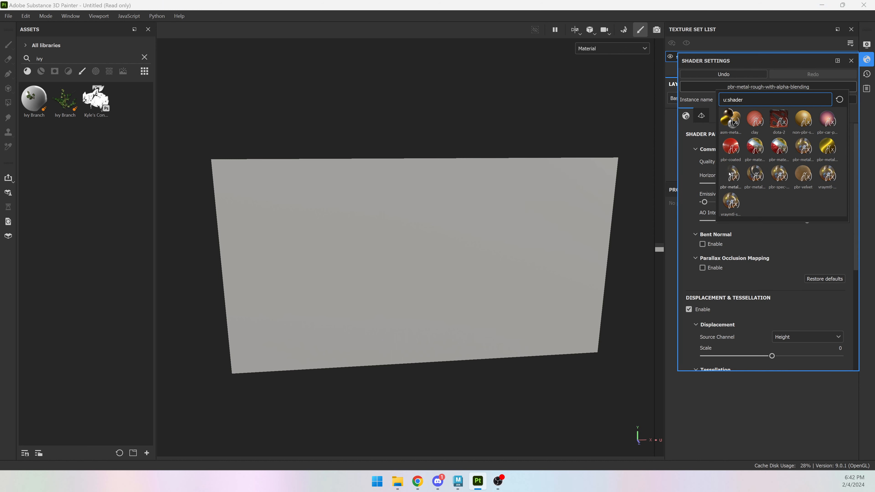
mouse_move(730, 175)
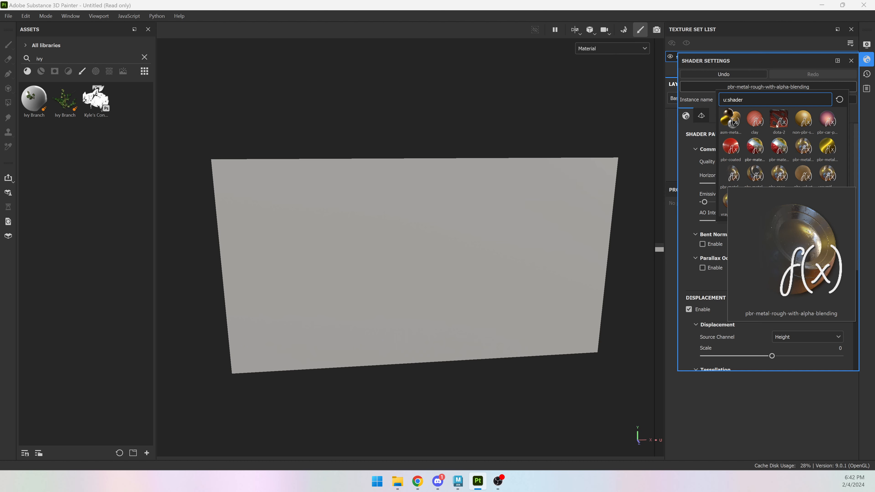
left_click(866, 59)
- Add an Opacity channel to the texture set
left_click(718, 86)
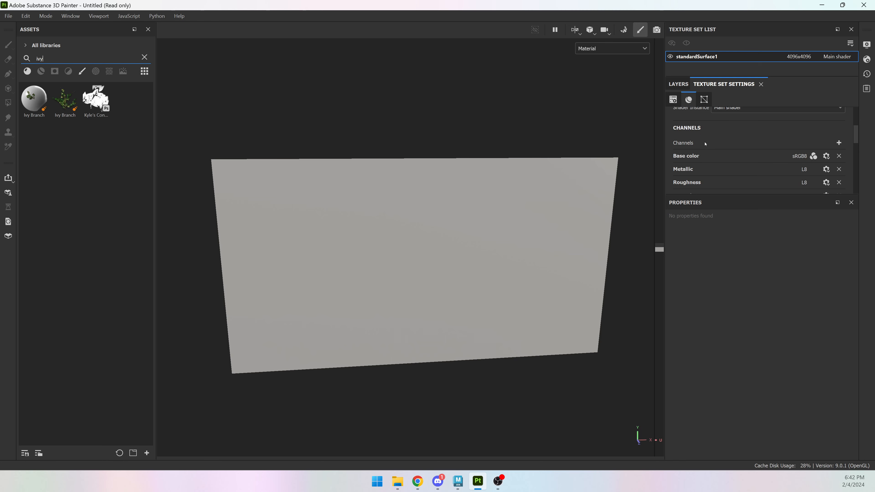
left_click(839, 143)
left_click(786, 230)
scroll(719, 164, "down", 3)
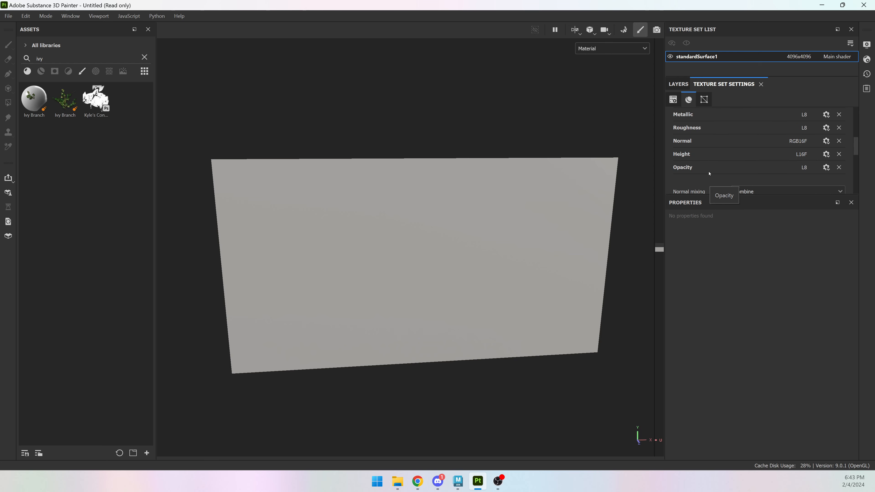
- Add a paint layer and try a vertical Ivy Branch stroke on the plane, undoing the stroke
left_click(678, 85)
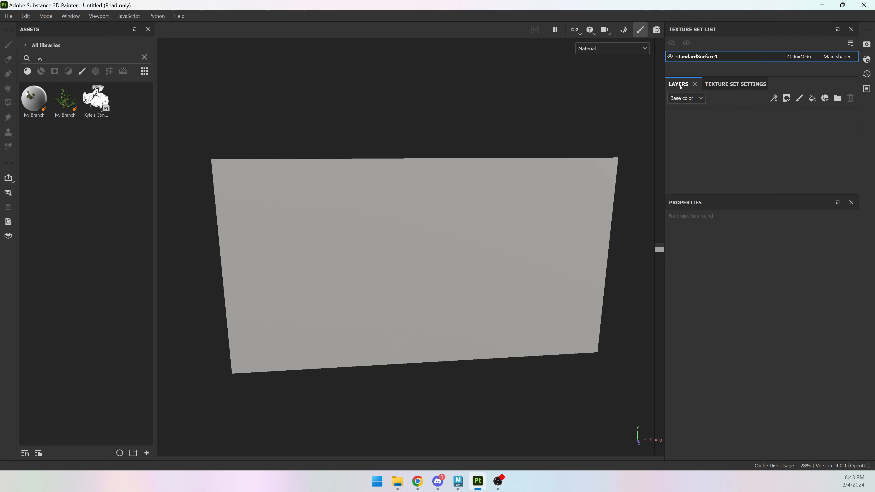
left_click(799, 99)
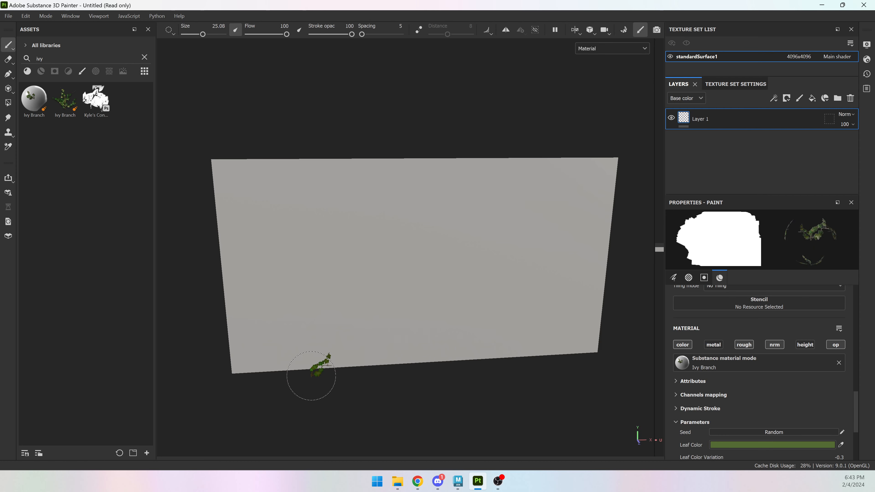
mouse_move(305, 374)
left_mouse_down()
mouse_move(342, 192)
mouse_move(342, 77)
left_mouse_up()
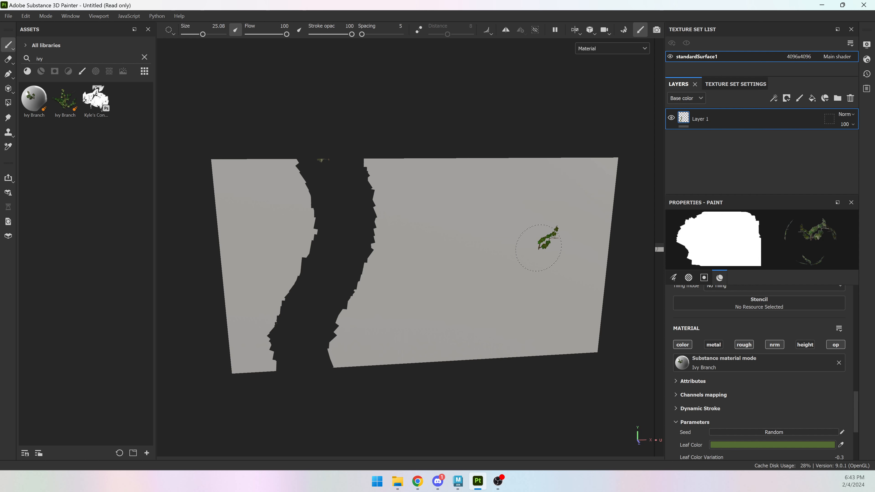
key("ctrl+z")
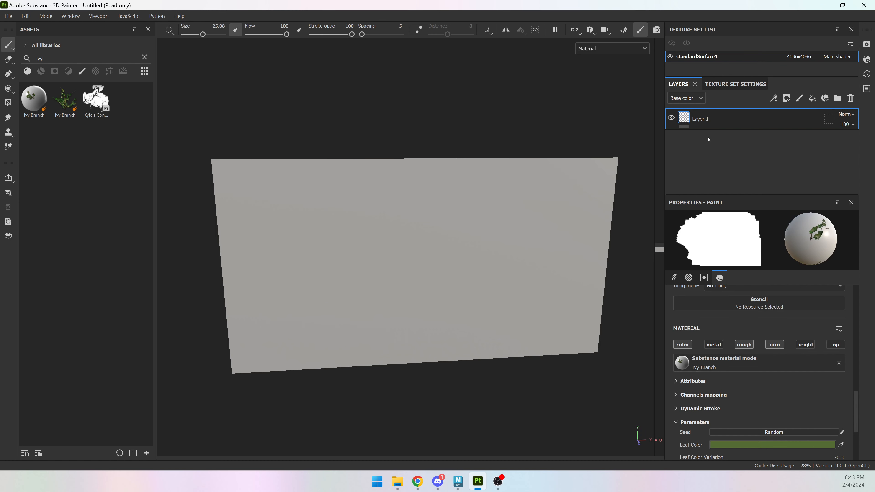
- Disable the opacity channel in the brush material and rename the paint layer to IVy
double_click(701, 119)
type("Ivy")
key("Return")
- Paint a vertical Ivy Branch stroke from the bottom to the top of the plane, left of its centre
left_click_drag(332, 371, 343, 121)
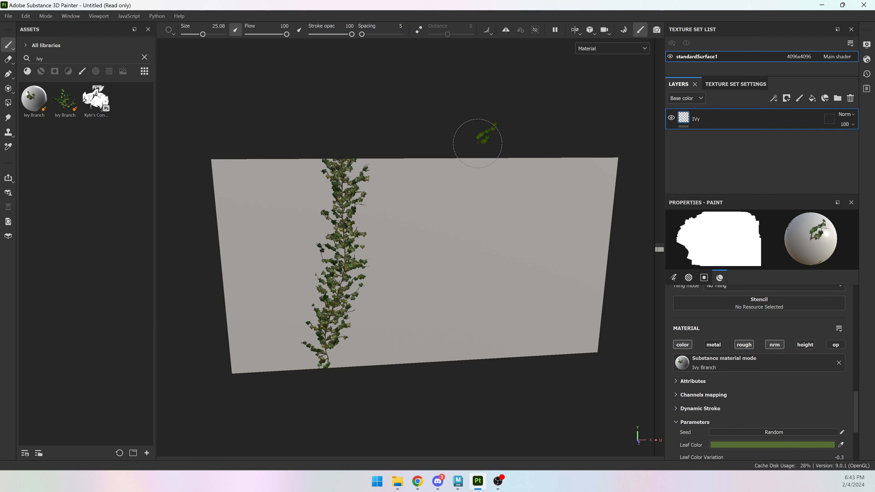
left_click(304, 248)
scroll(304, 247, "up", 4)
scroll(303, 248, "down", 3)
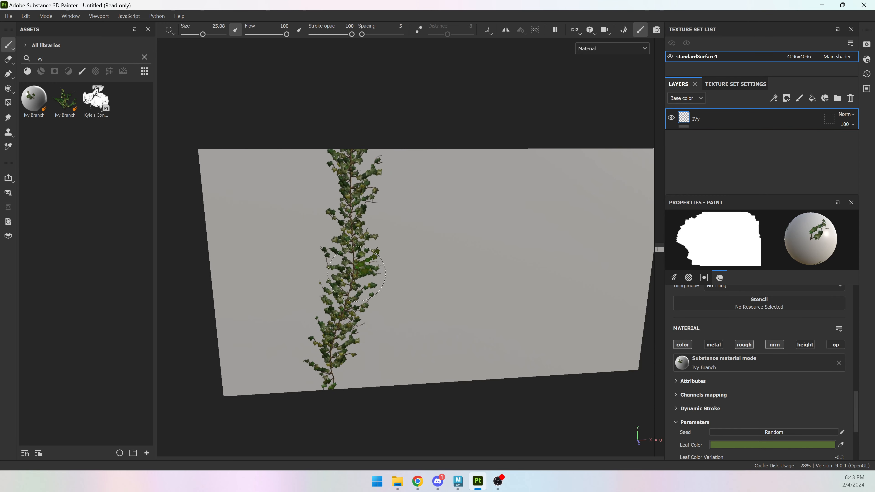
left_click_drag(358, 274, 361, 259, "alt")
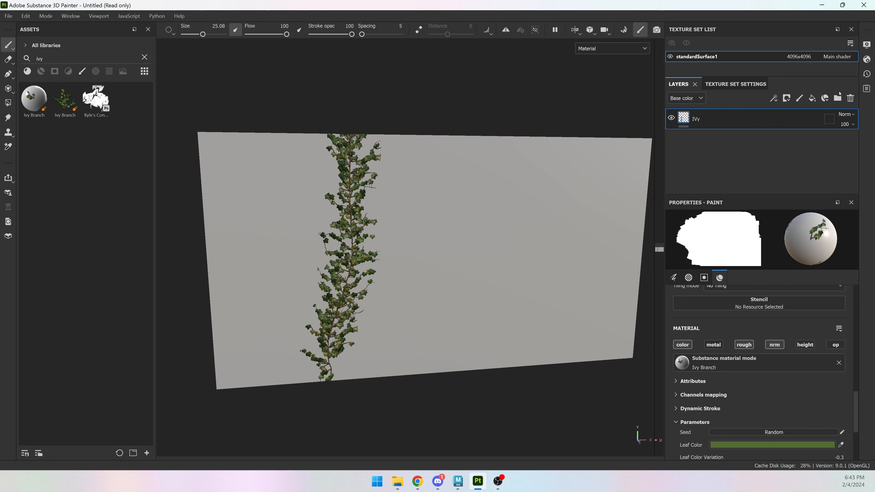
- Add a fill layer above the painted ivy layer and name it ivy opacity
left_click(811, 98)
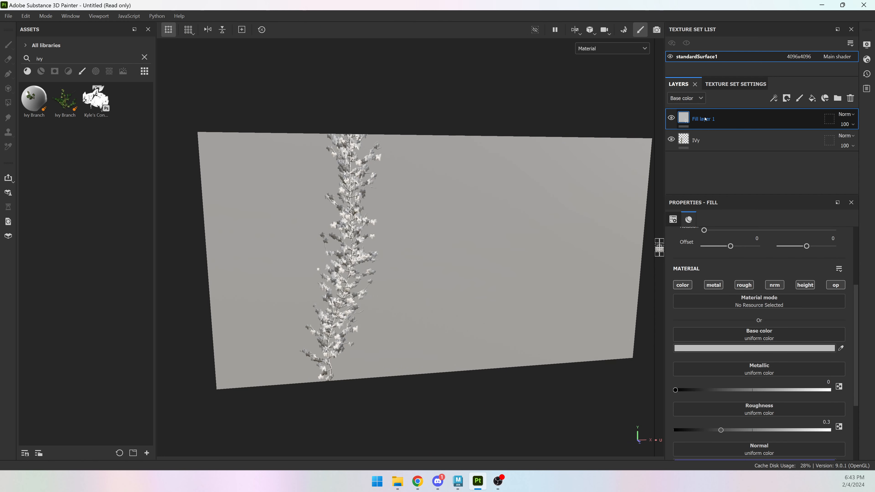
double_click(716, 117)
type("ivy opacity")
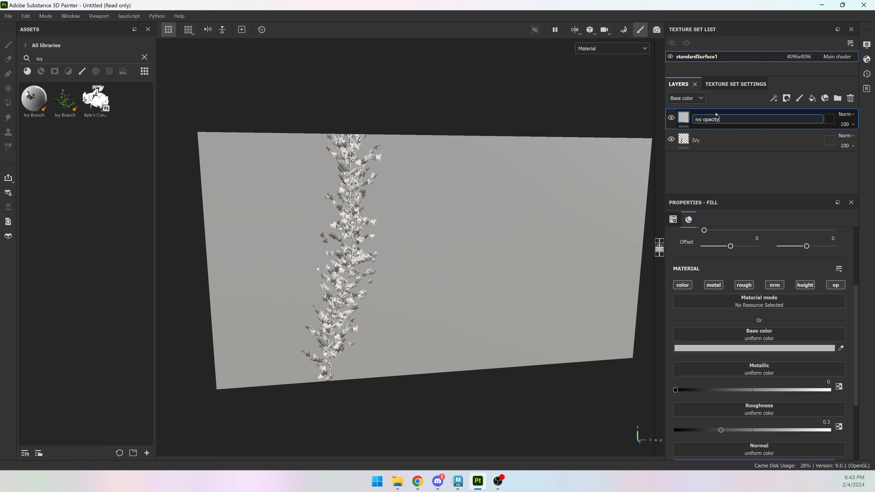
key("Return")
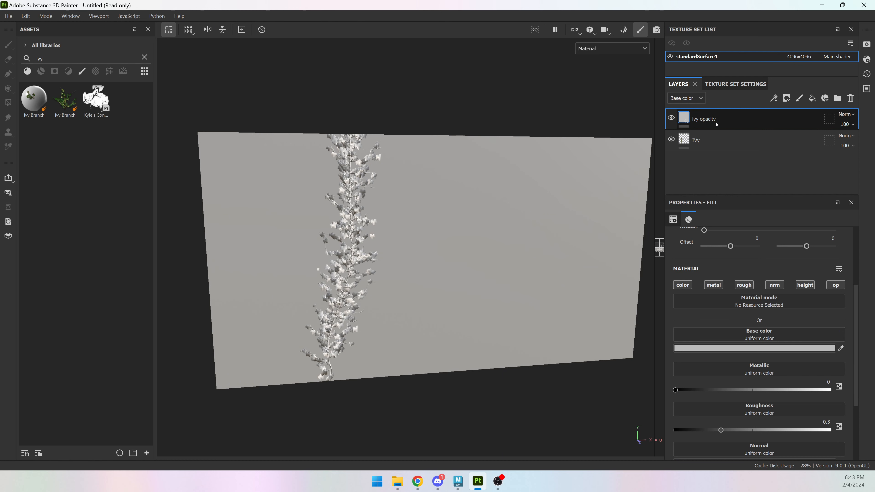
- Limit the ivy opacity fill to the opacity channel, test a lower opacity value and set it back to 1
left_click(835, 285)
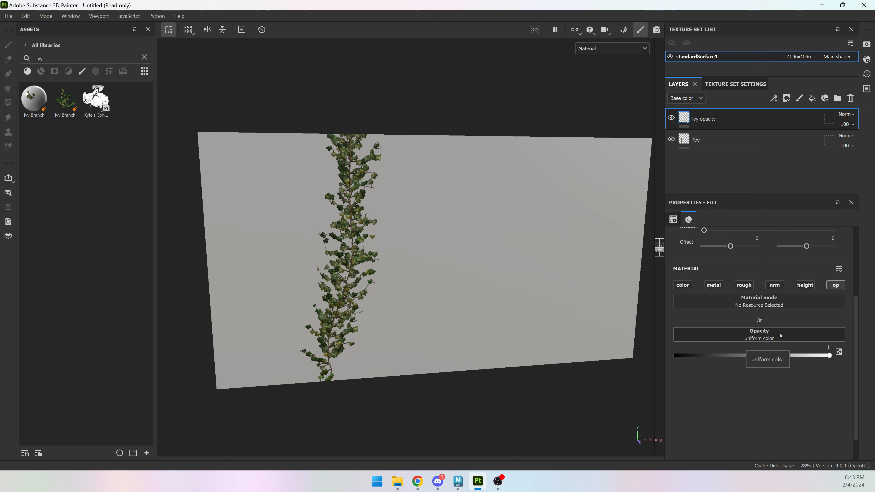
left_click(703, 355)
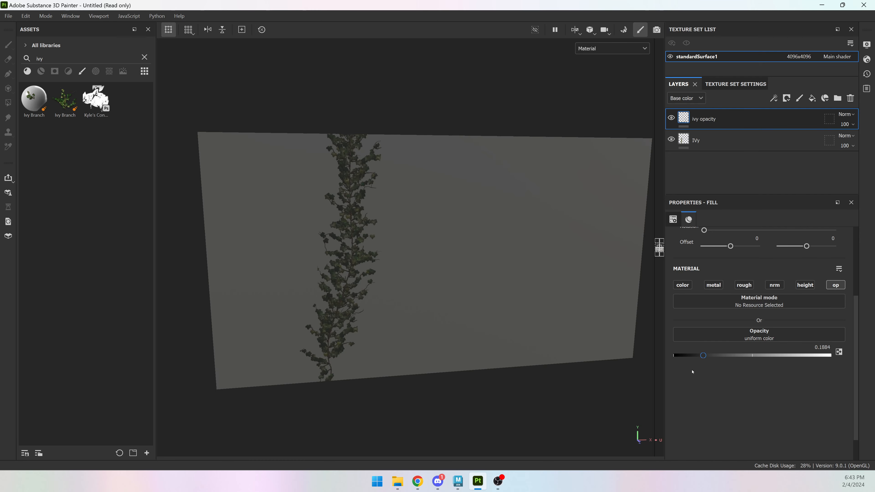
left_click_drag(692, 372, 872, 381)
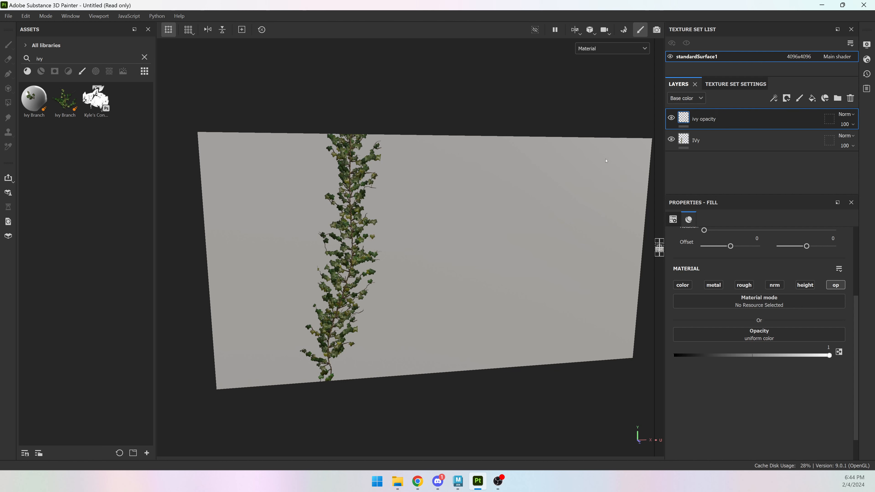
- Rename the painted layer to ivy and add an anchor point to it
left_click(711, 145)
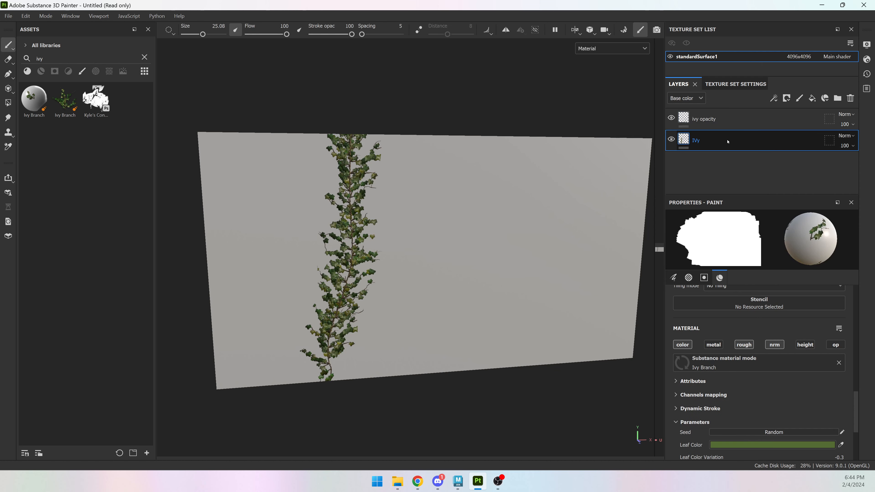
double_click(714, 143)
type("ivy")
key("Return")
right_click(710, 143)
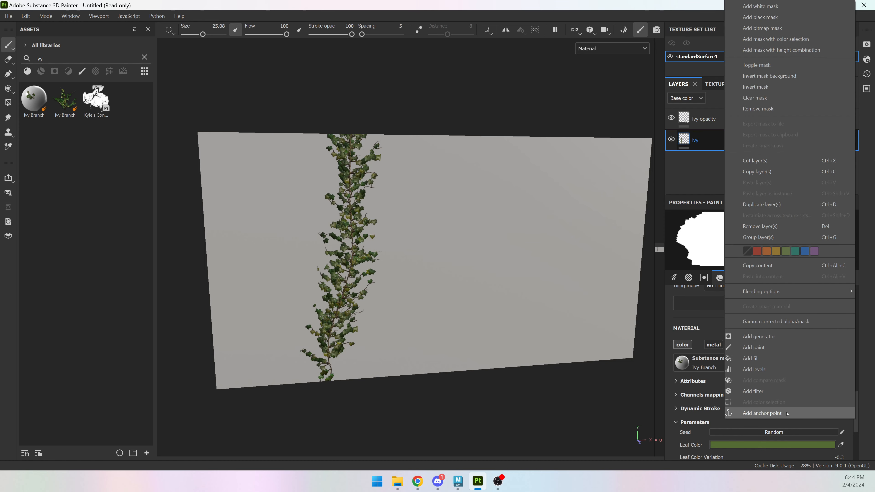
left_click(761, 413)
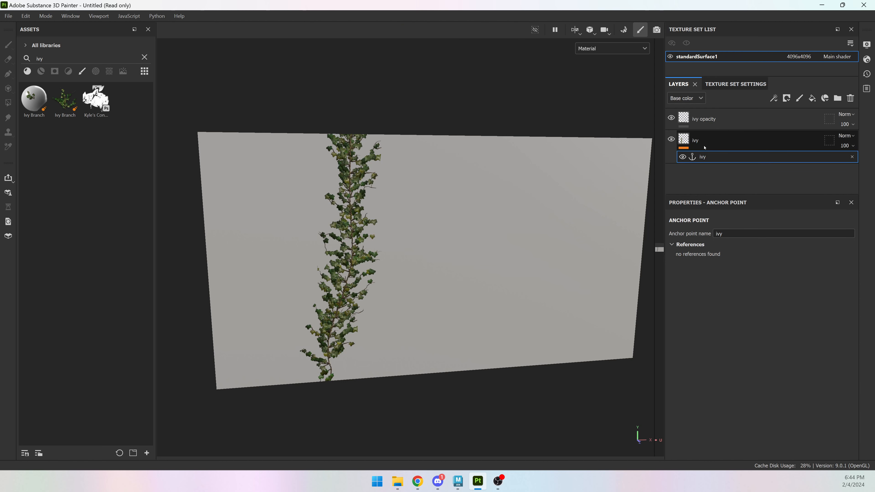
- Assign the ivy anchor point as the opacity source of the ivy opacity fill layer
left_click(719, 128)
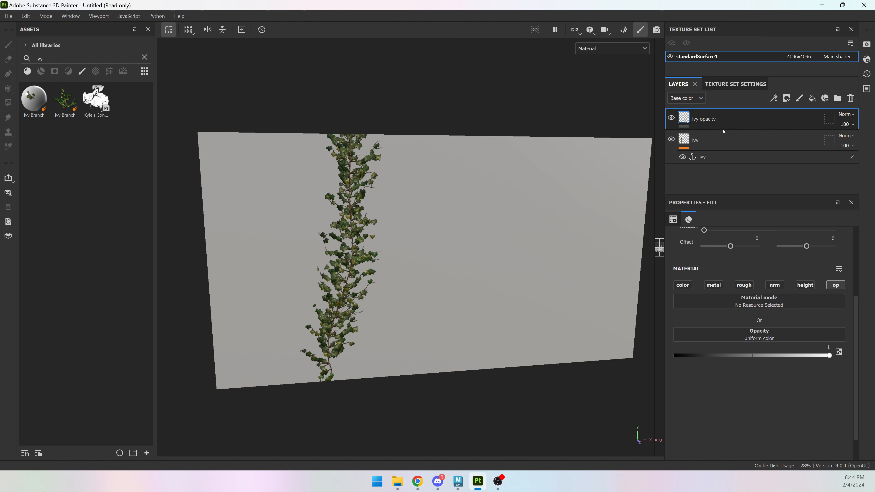
left_click(756, 338)
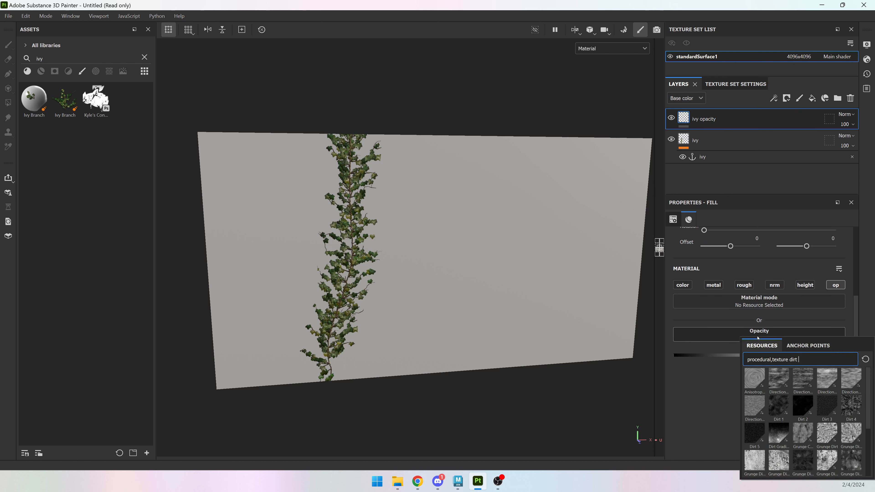
left_click(808, 346)
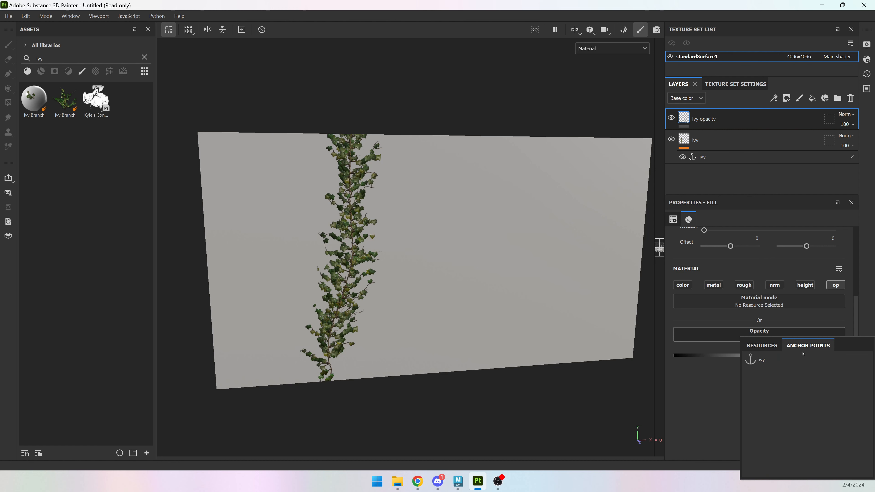
left_click(761, 360)
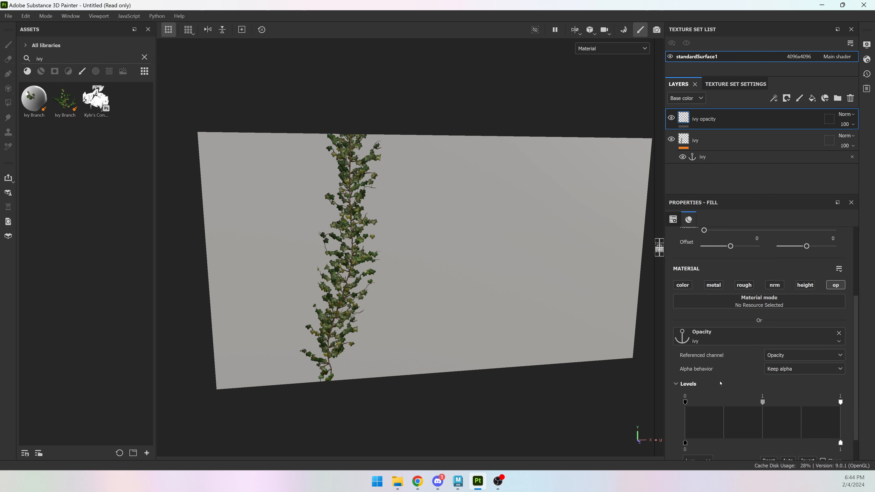
- Set the anchor's referenced channel to Base color and its alpha behavior to Extract alpha
scroll(718, 379, "down", 2)
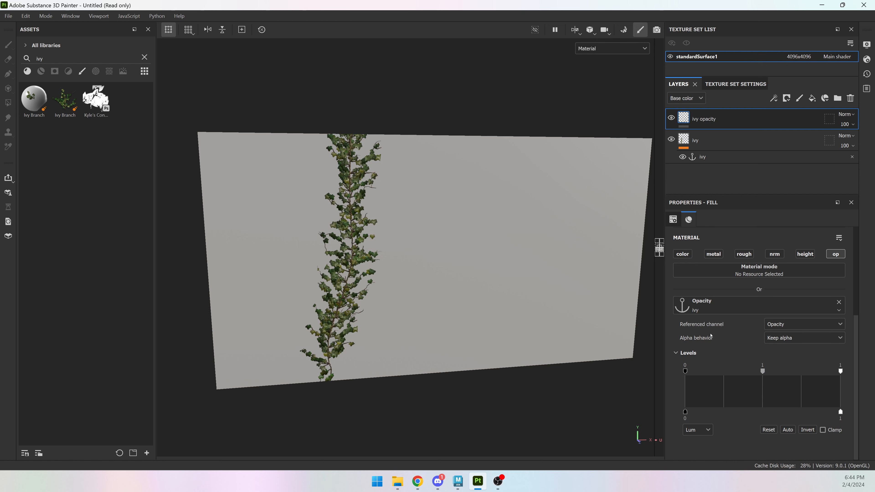
scroll(324, 267, "up", 3)
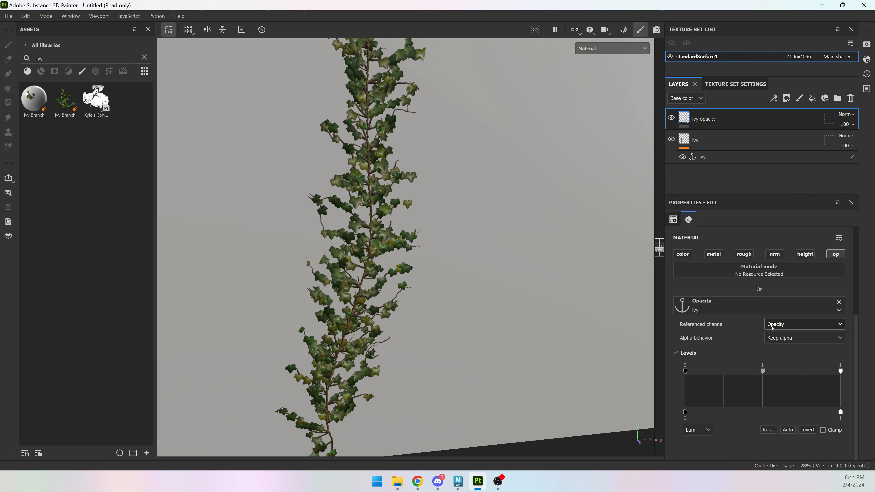
left_click(772, 327)
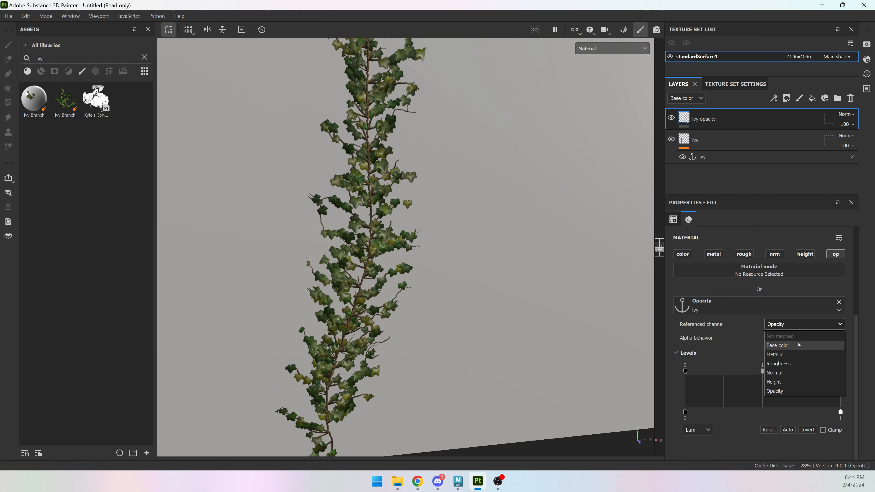
left_click(799, 343)
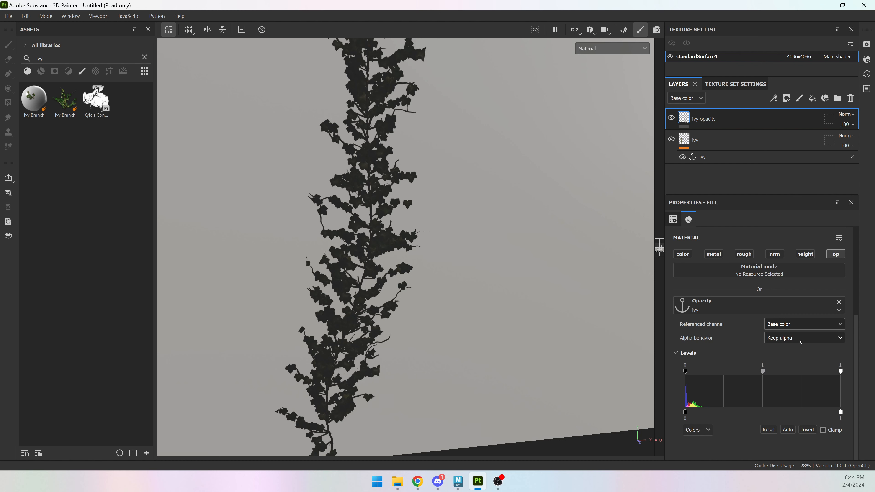
left_click(799, 340)
left_click(788, 357)
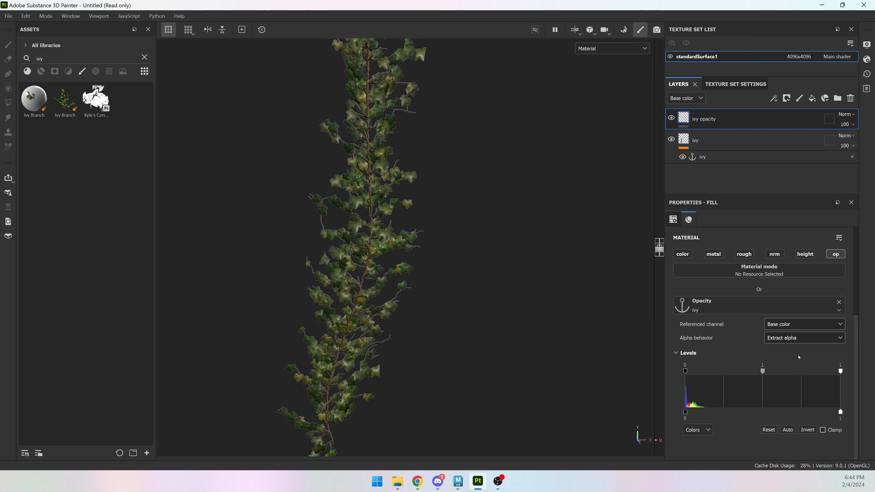
- Raise the midpoint of the opacity levels to about 14.9 to tighten the edges around the ivy leaves
scroll(491, 341, "down", 3)
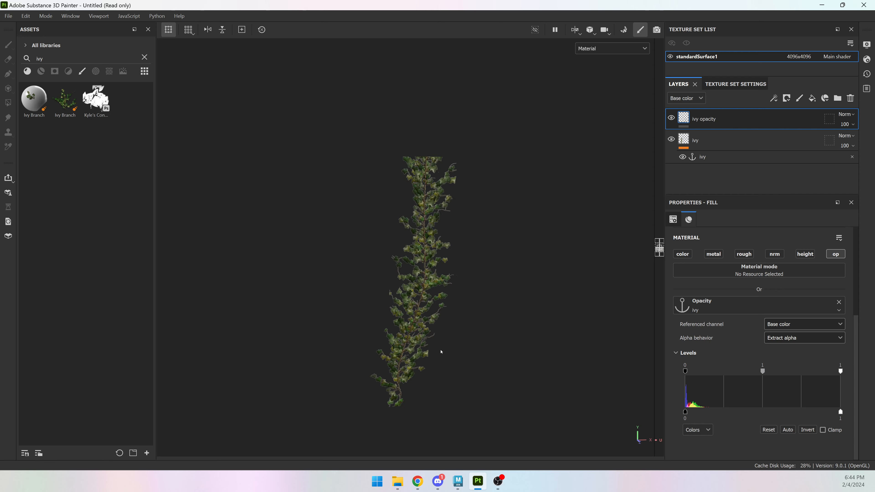
scroll(443, 346, "up", 4)
scroll(494, 313, "up", 6)
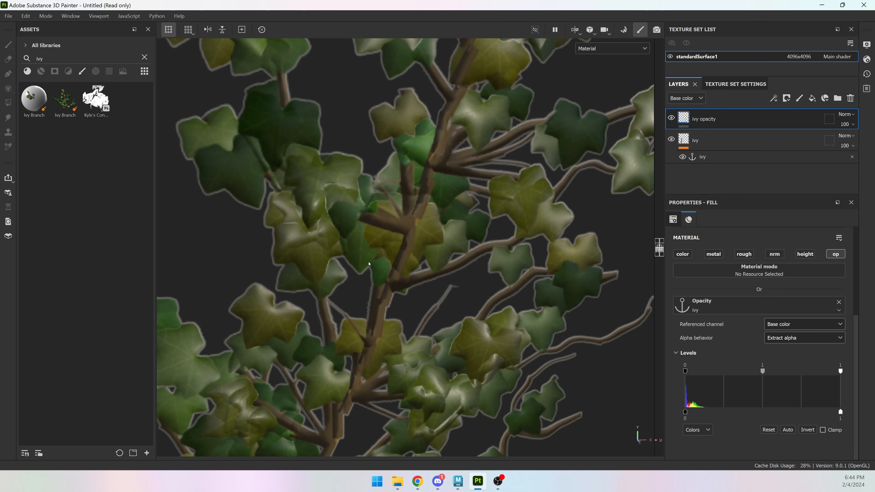
scroll(369, 263, "down", 2)
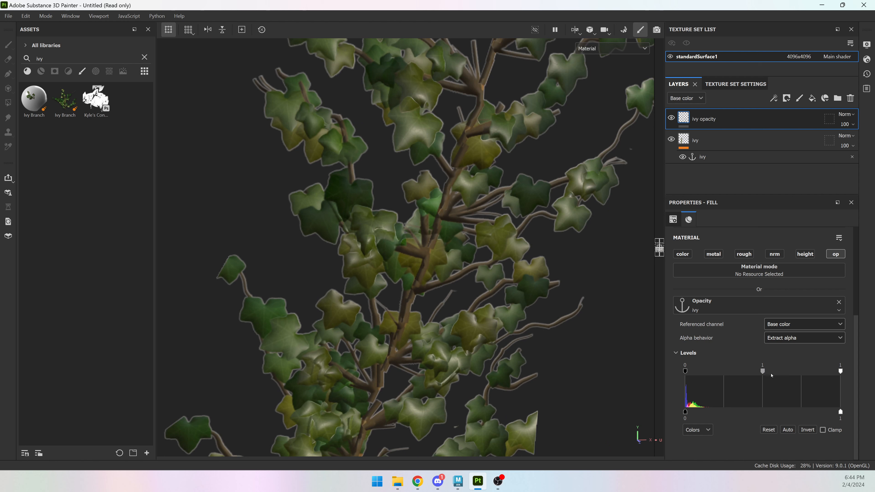
left_click(764, 372)
left_click_drag(763, 374, 835, 394)
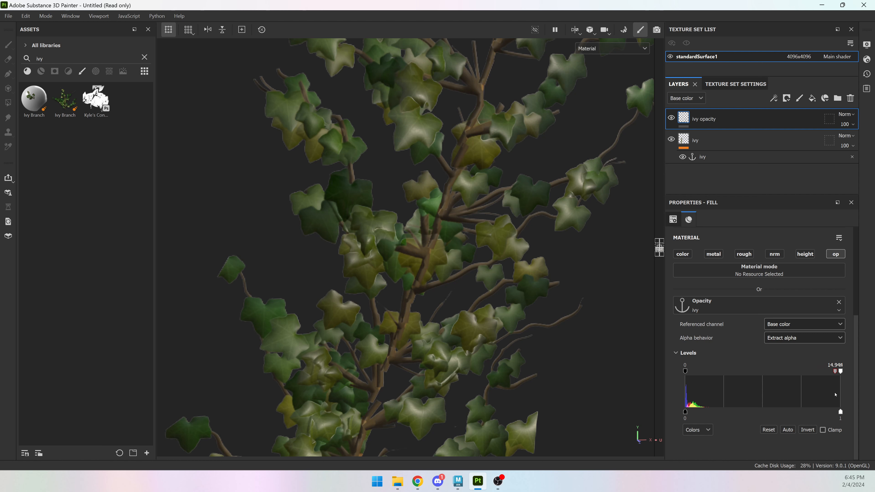
scroll(453, 174, "down", 8)
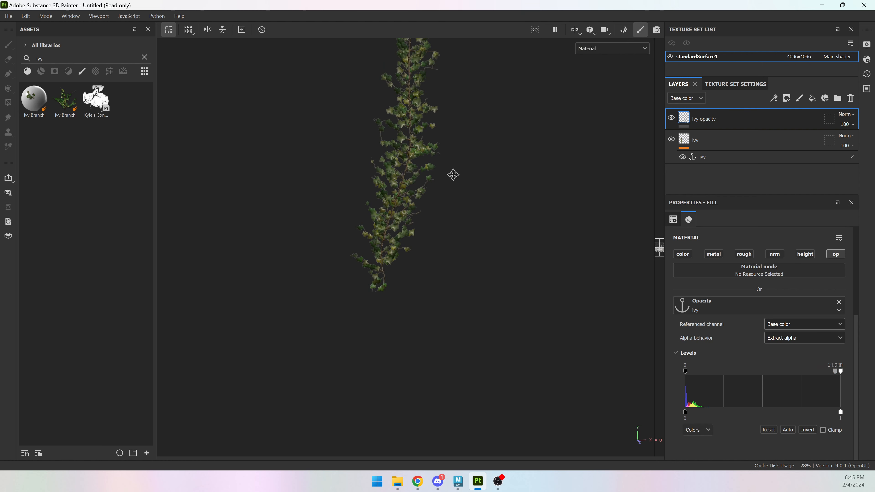
- Paint three more vertical ivy strokes on the ivy layer, spaced across the rest of the plane
left_click(695, 140)
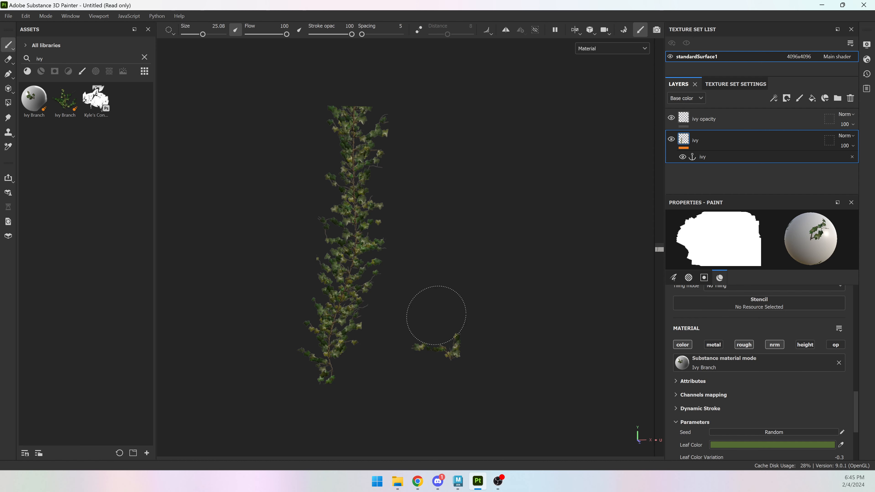
mouse_move(436, 315)
left_mouse_down()
mouse_move(463, 209)
mouse_move(445, 157)
left_mouse_up()
left_click_drag(523, 324, 550, 162)
mouse_move(391, 303)
left_mouse_down()
mouse_move(400, 273)
mouse_move(454, 207)
left_mouse_up()
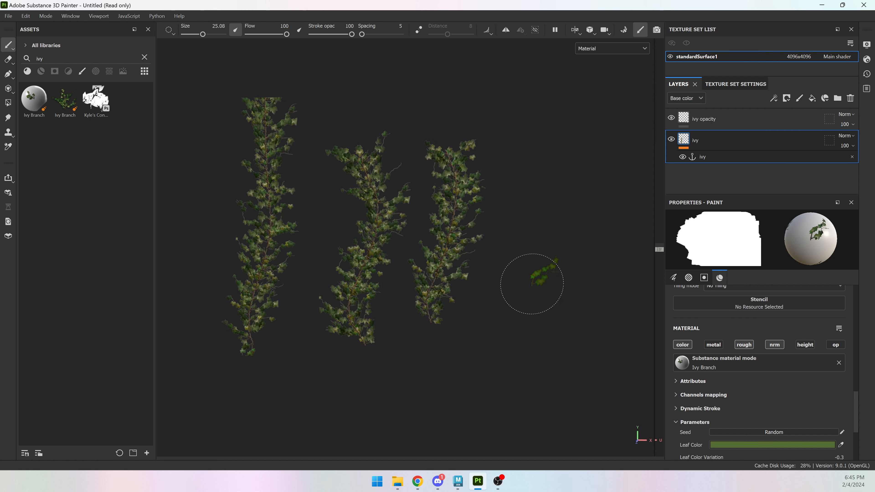
left_click_drag(546, 320, 513, 118)
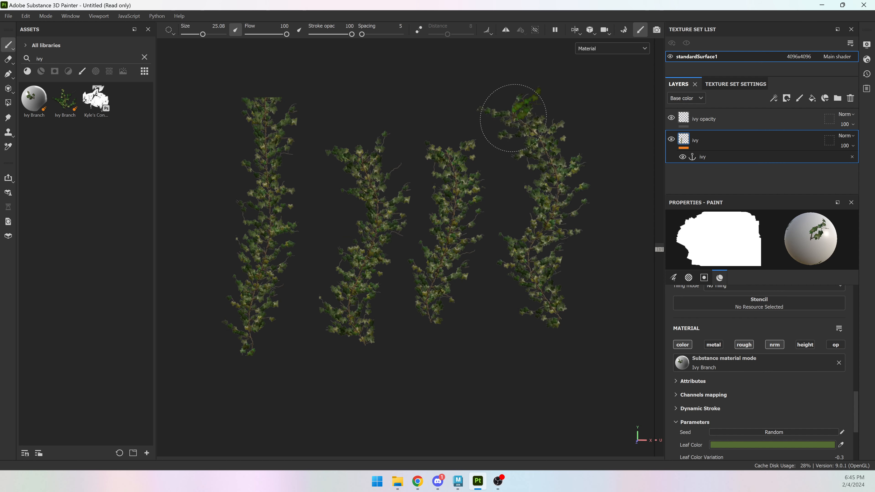